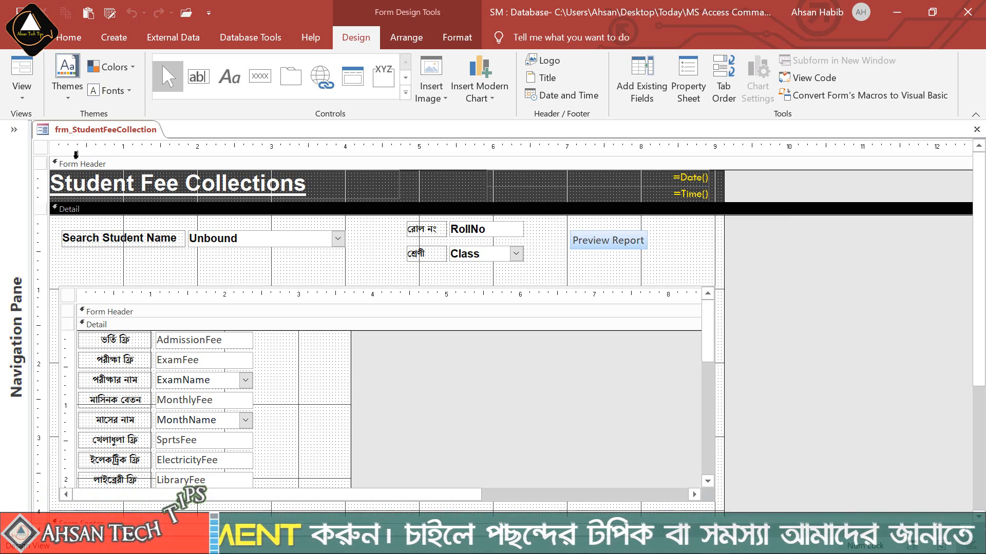
- Place a command button in the main form's Detail section, just below the Search Student Name box
click(40, 147)
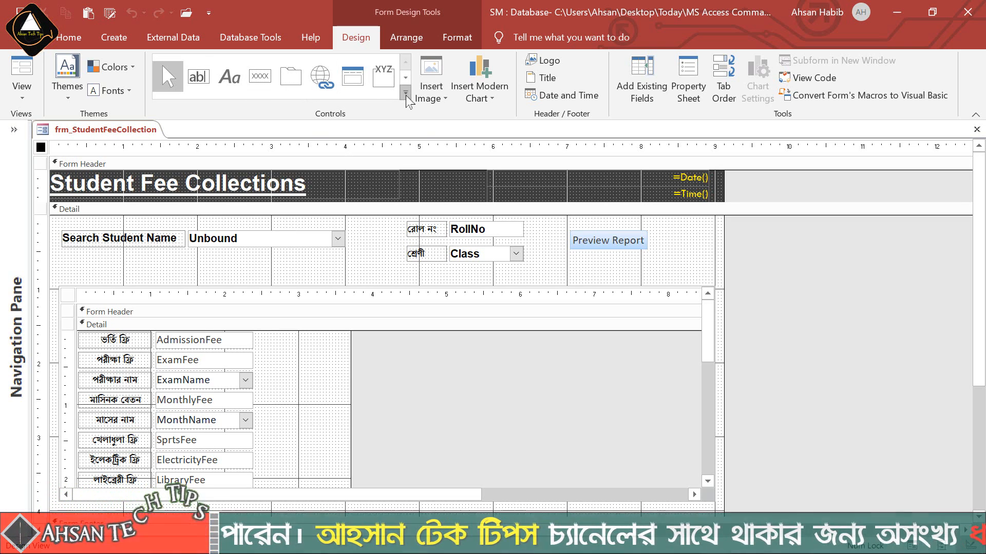
click(264, 78)
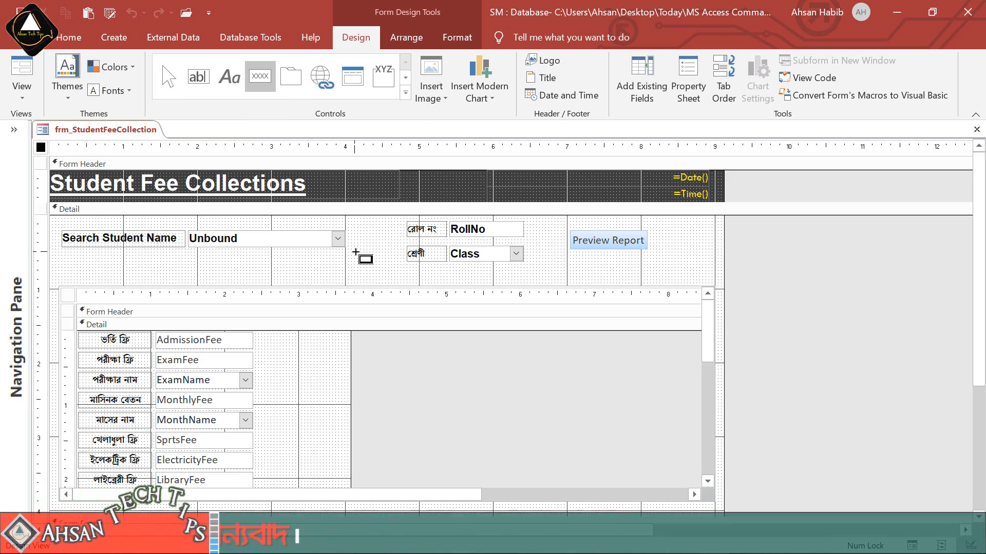
click(354, 252)
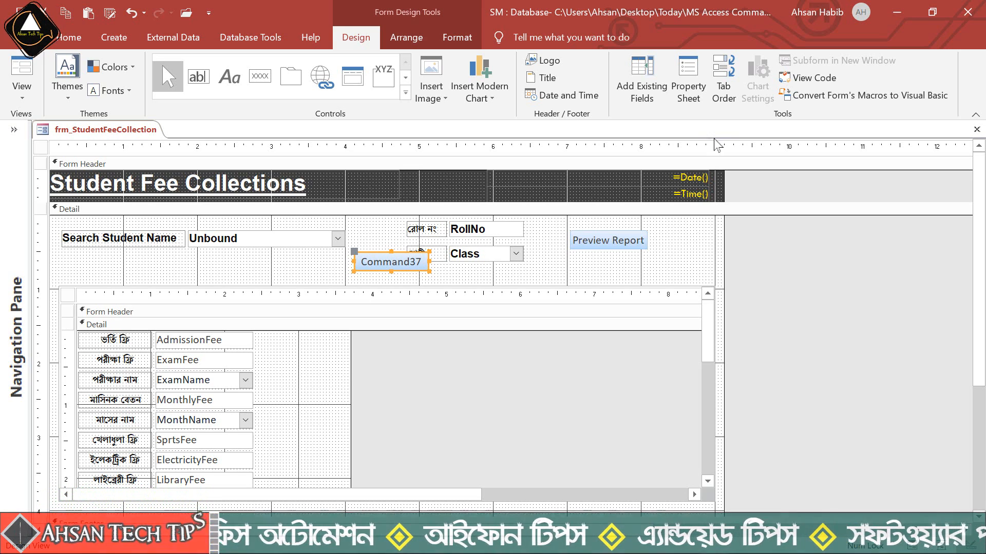
- Open the builder choices for the new button's On Click event and cancel without choosing a builder
click(692, 78)
click(850, 202)
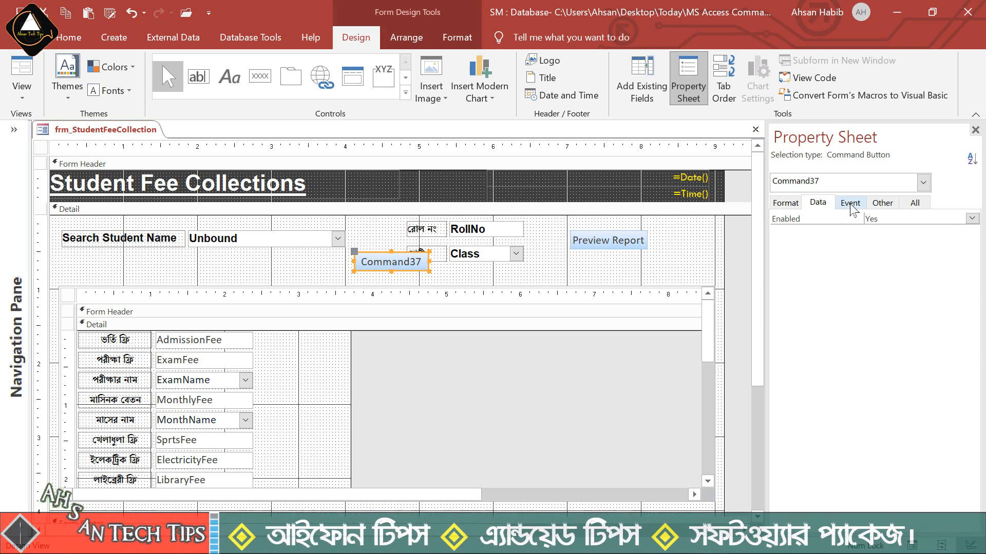
click(898, 221)
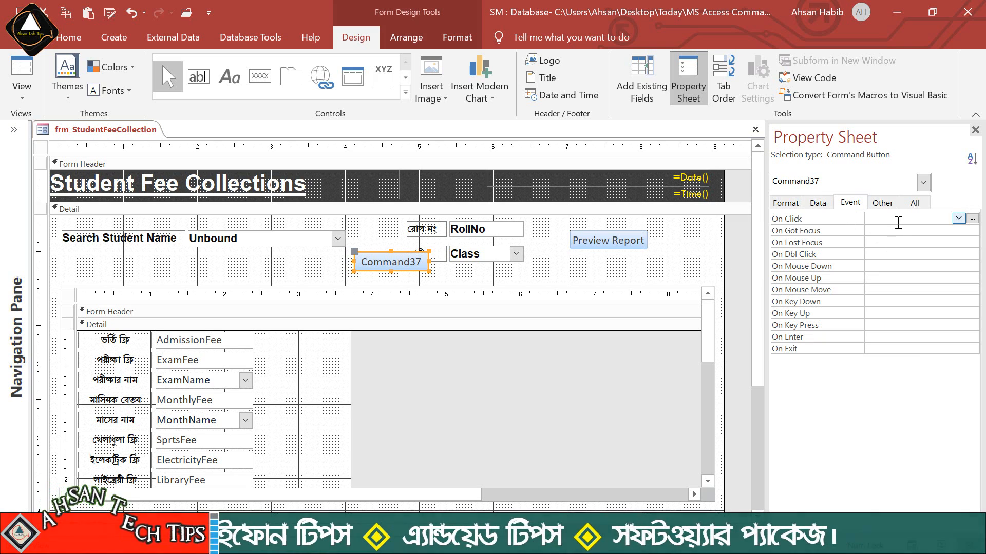
click(972, 219)
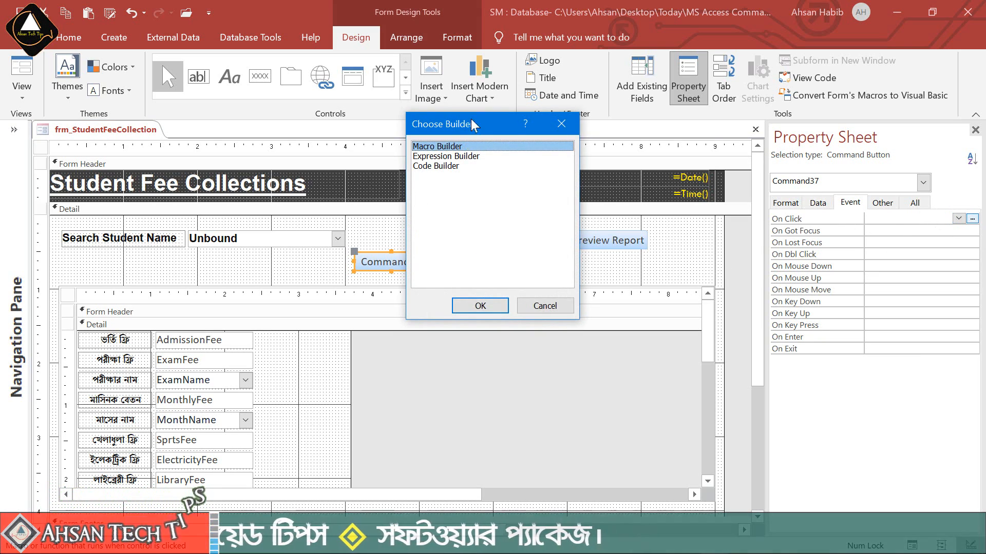
drag(451, 123, 735, 147)
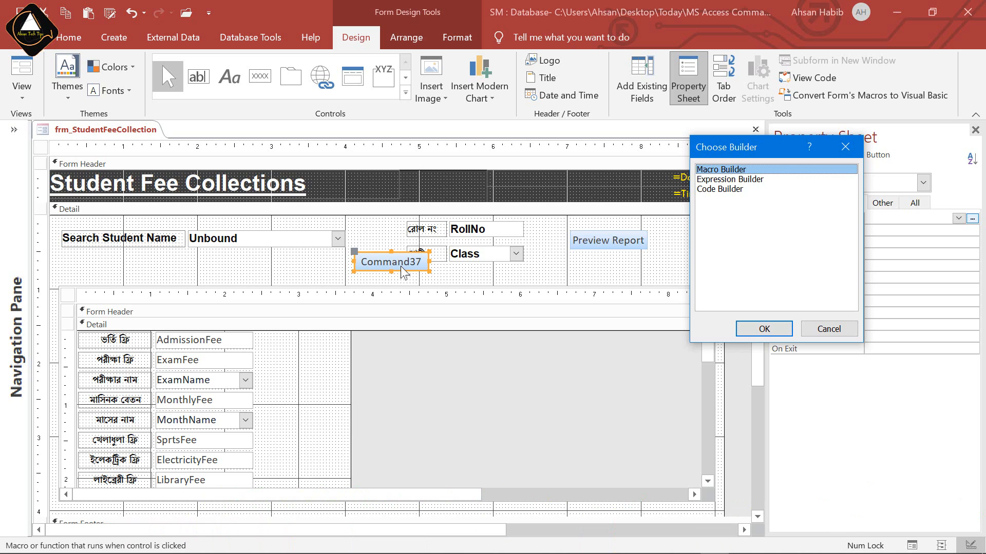
click(829, 328)
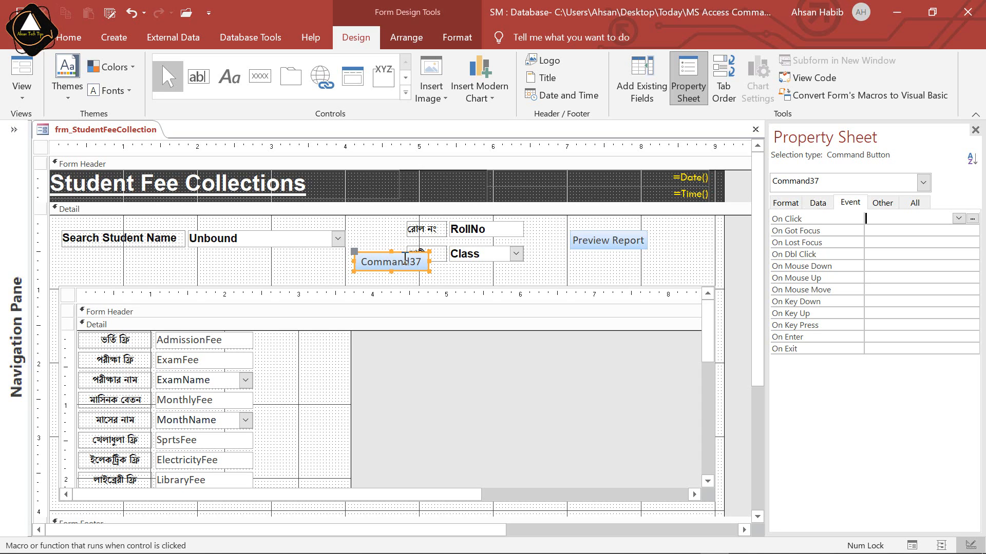
- Delete the new command button from the main form's Detail section
click(396, 275)
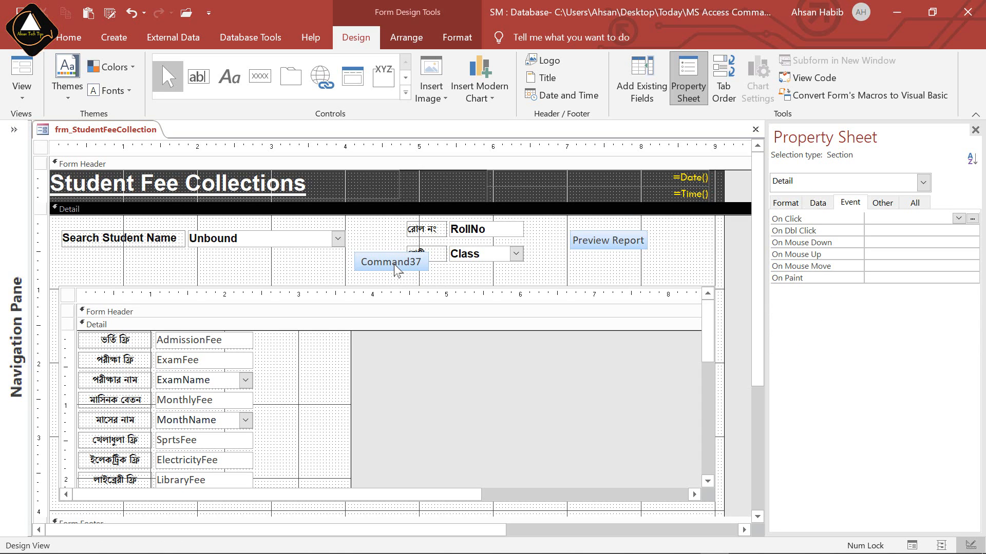
click(394, 264)
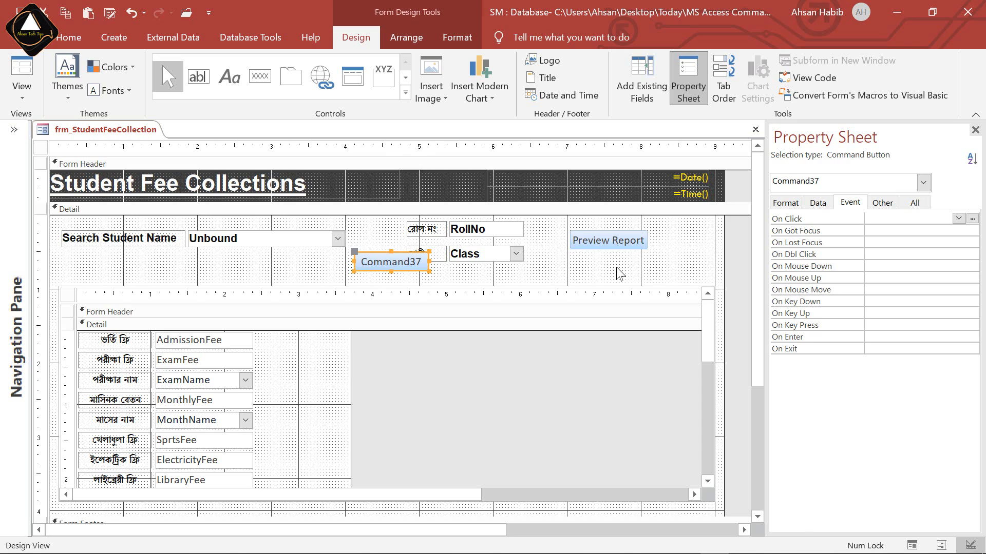
key(Delete)
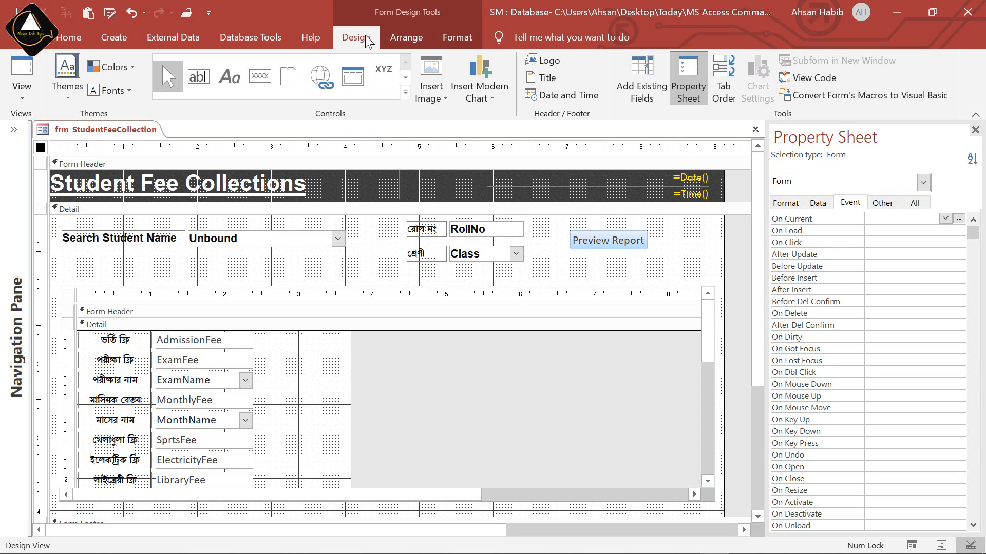
- Turn on Use Control Wizards and place a new command button below the Search Student Name box
click(405, 92)
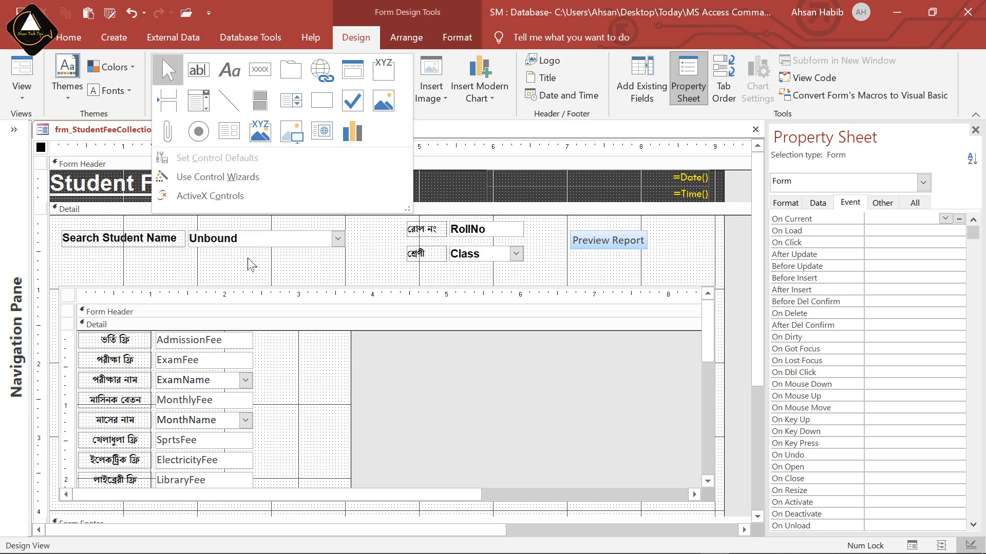
click(224, 177)
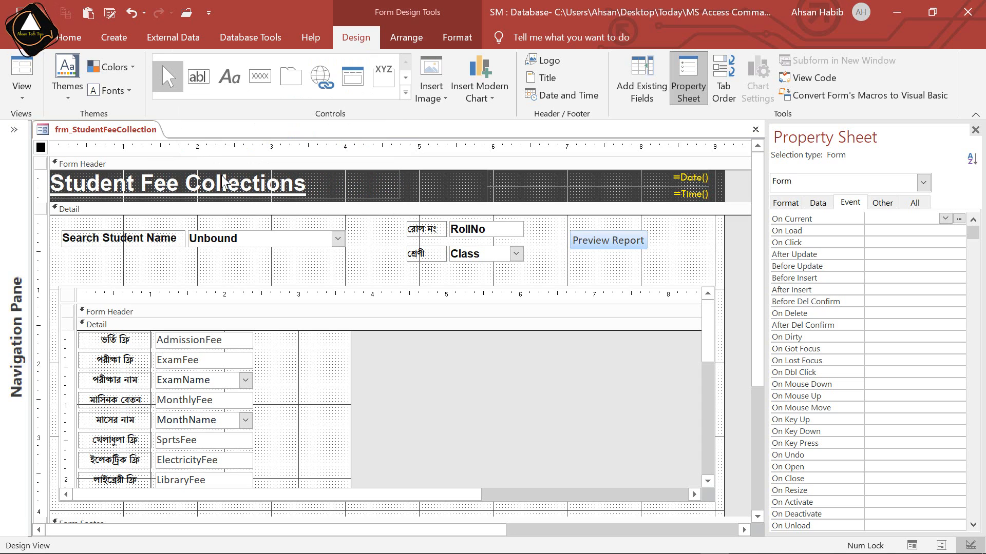
click(262, 82)
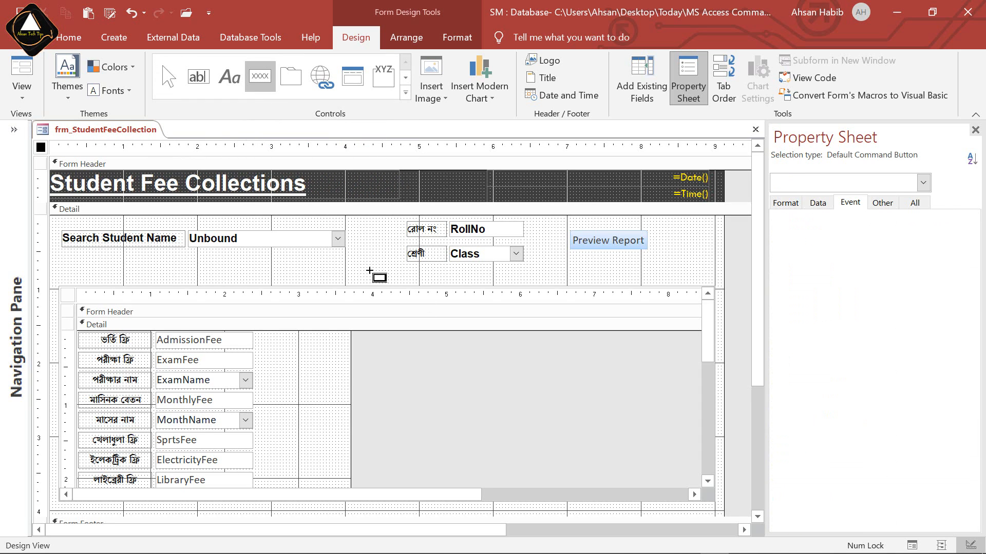
click(350, 256)
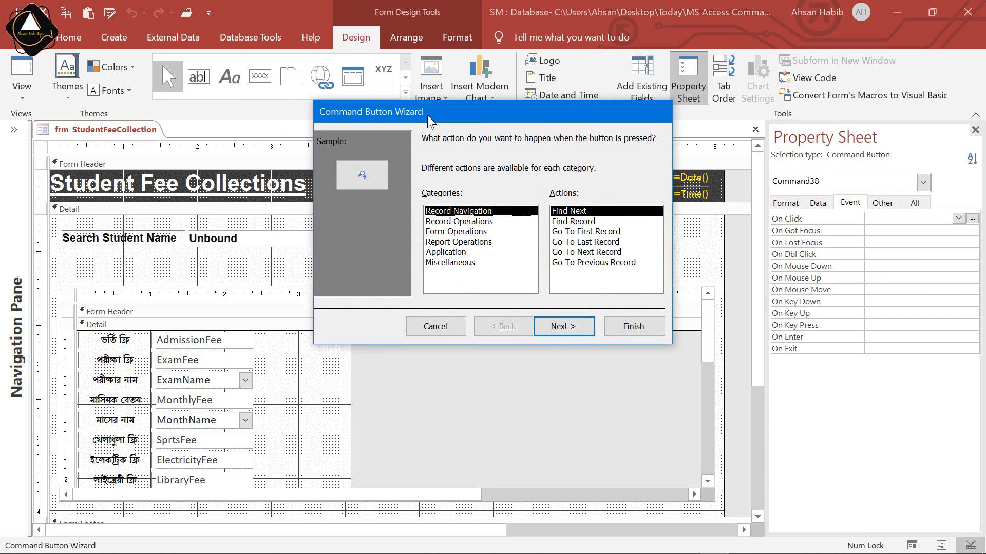
- Cancel the Command Button Wizard and delete the button it was started for
drag(427, 115, 701, 112)
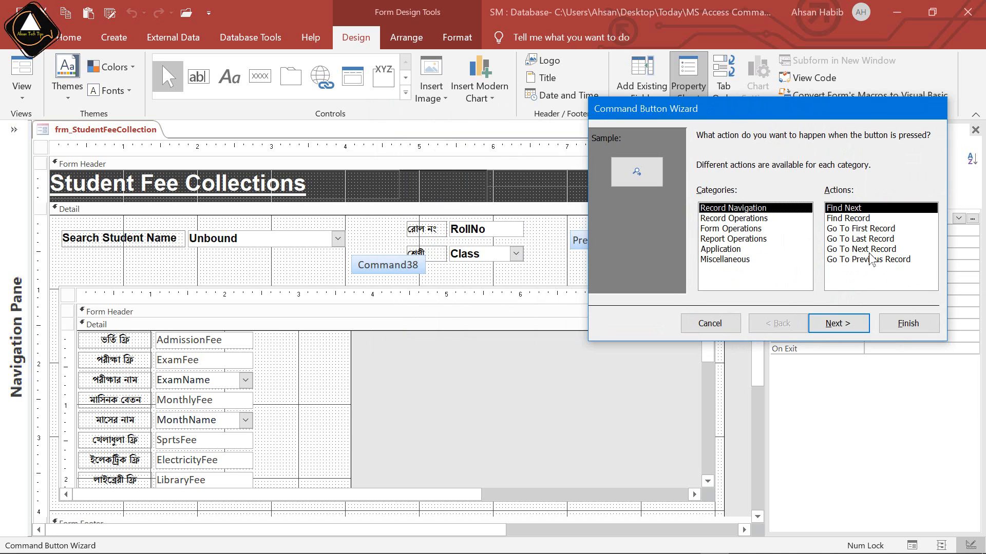
click(710, 323)
click(42, 148)
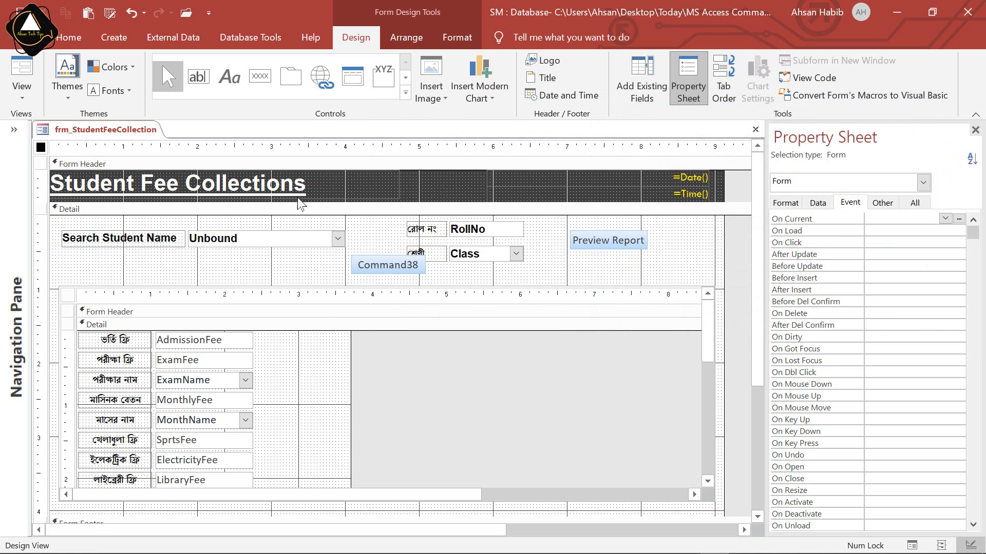
click(394, 267)
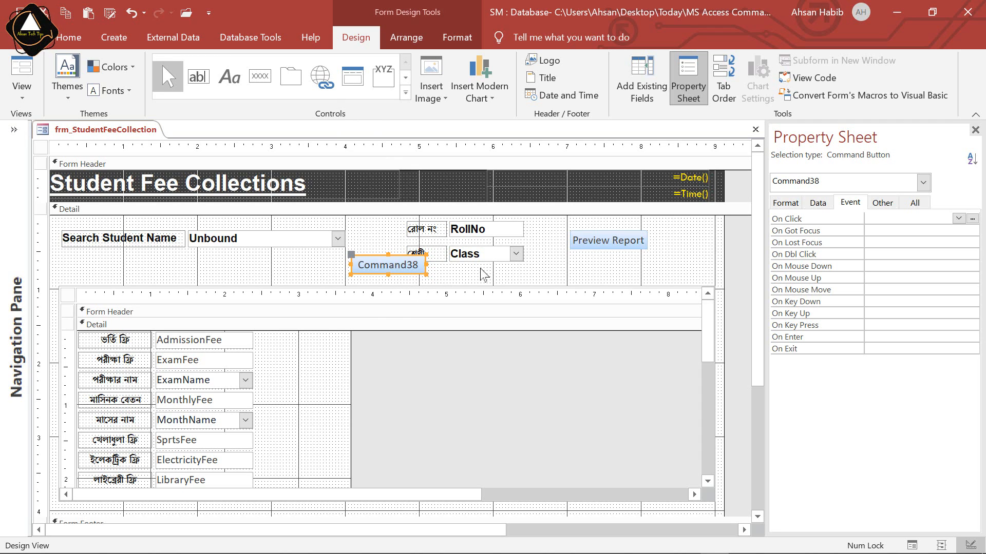
key(ctrl+r)
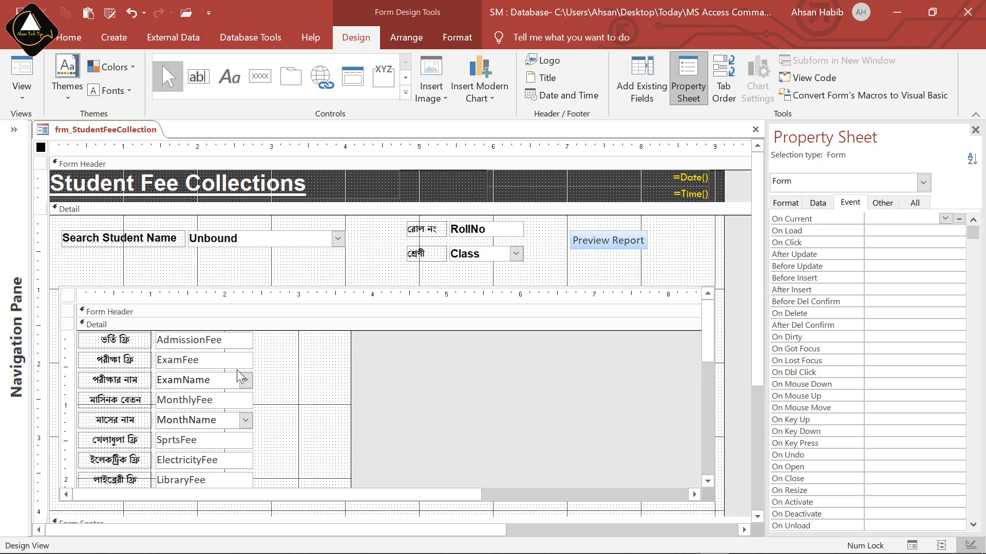
- Try adding a command button inside the embedded fee collection subform, beside the ExamName and MonthlyFee fields
click(69, 300)
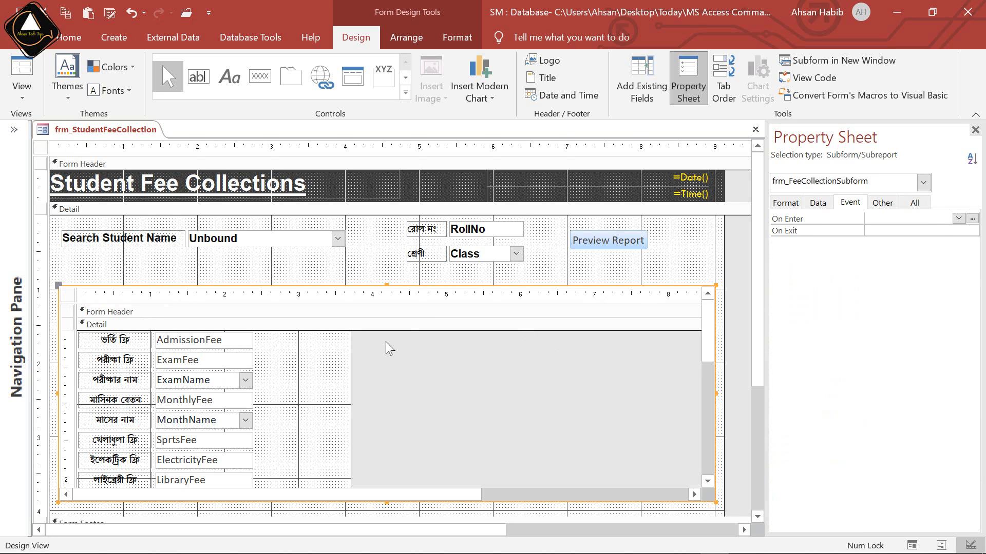
scroll(516, 347, down, 3)
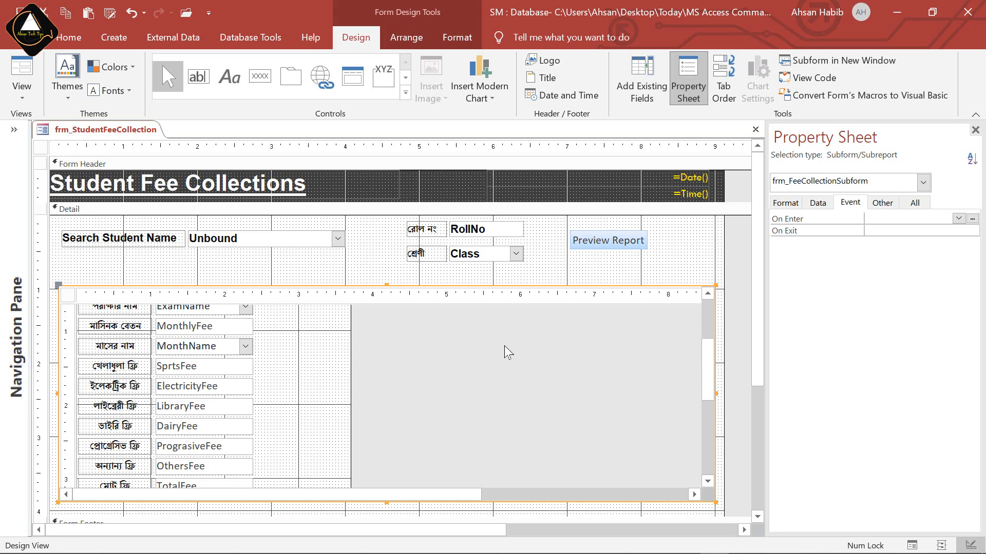
scroll(504, 346, up, 3)
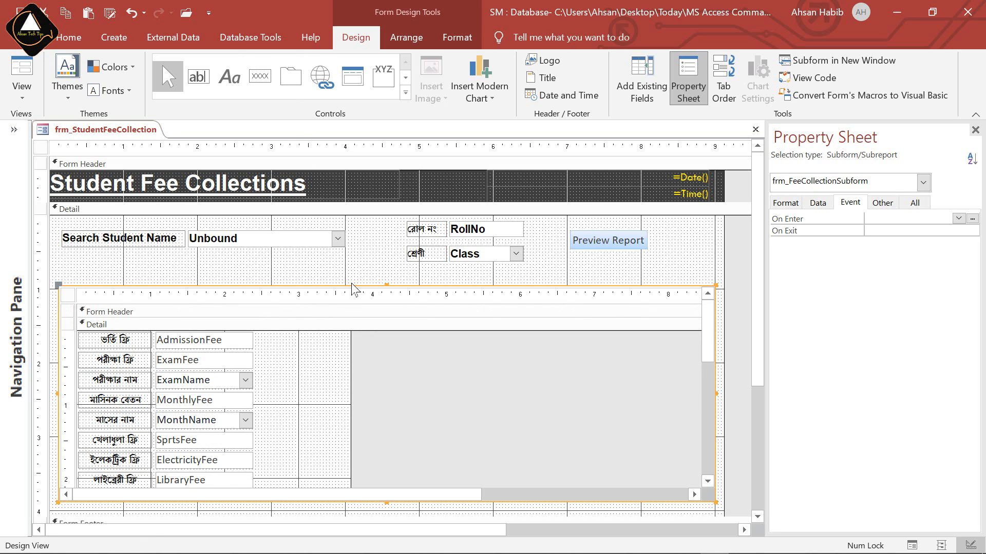
click(260, 77)
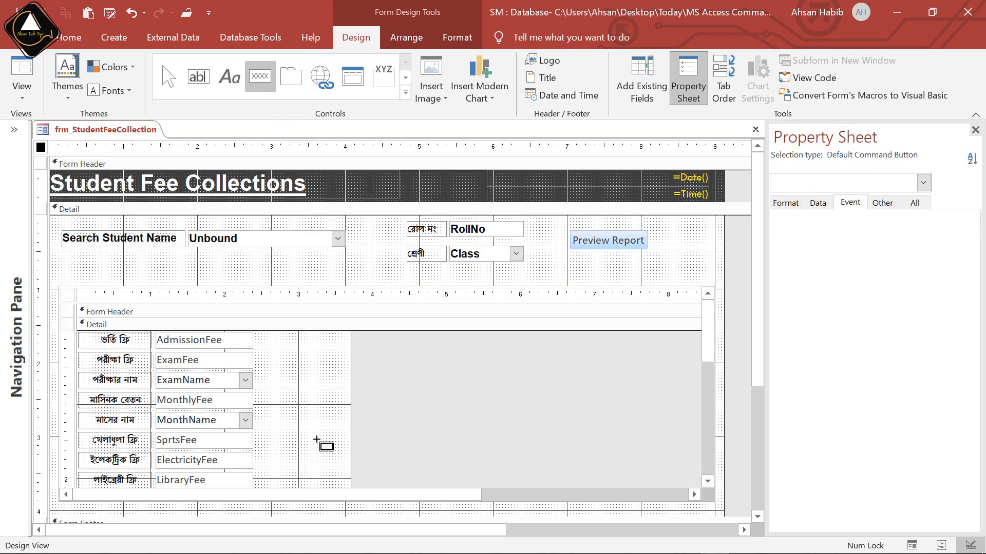
click(261, 386)
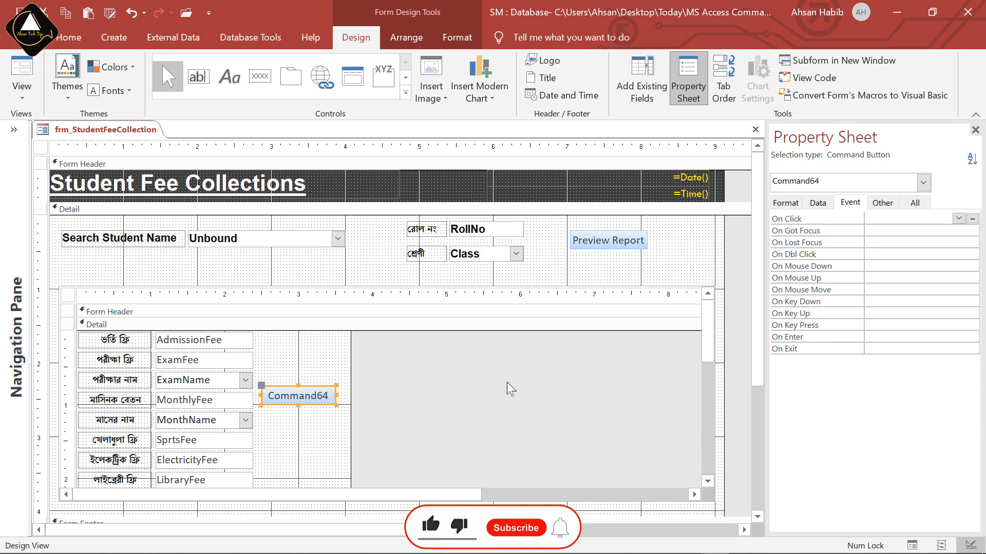
- Check the Use Control Wizards option and delete the command button from the embedded subform
click(405, 93)
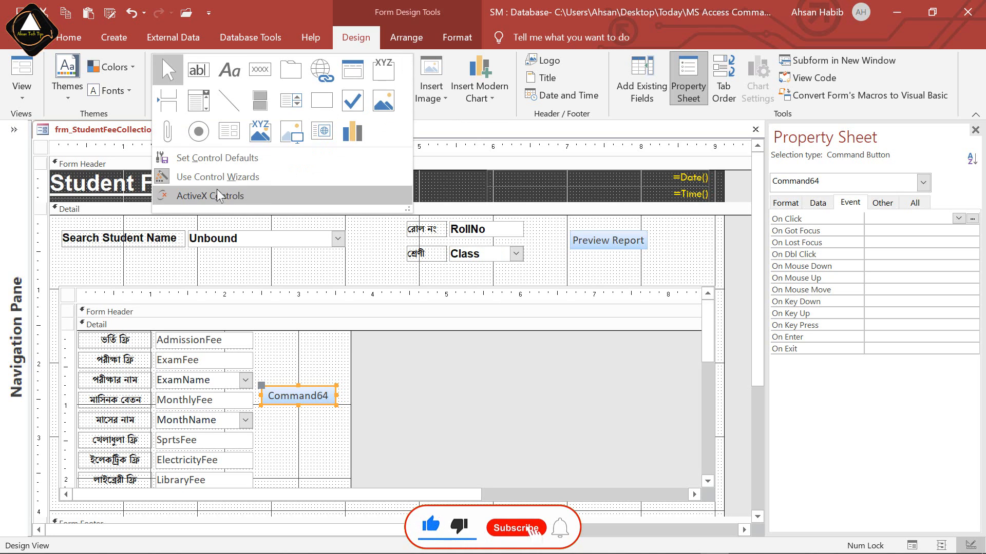
click(262, 176)
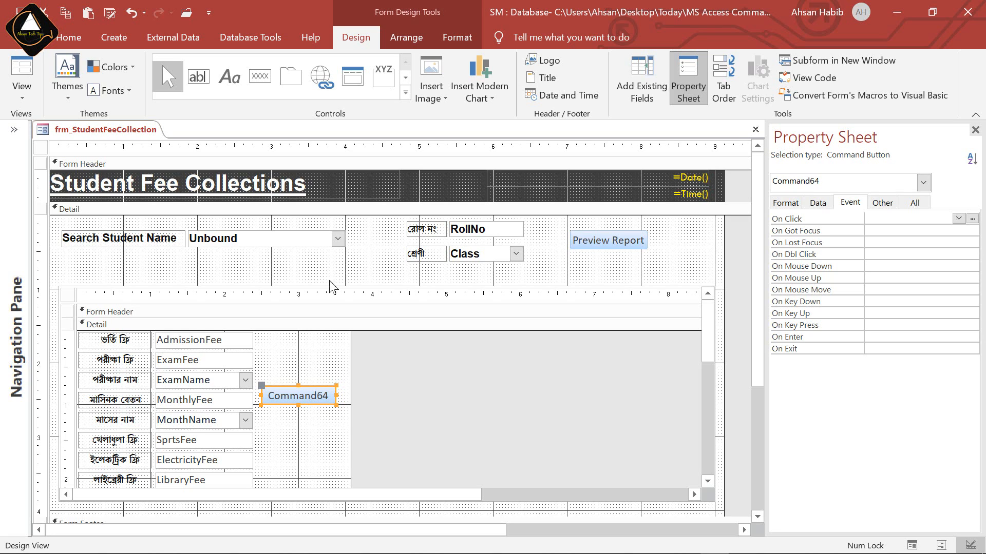
click(357, 406)
click(317, 404)
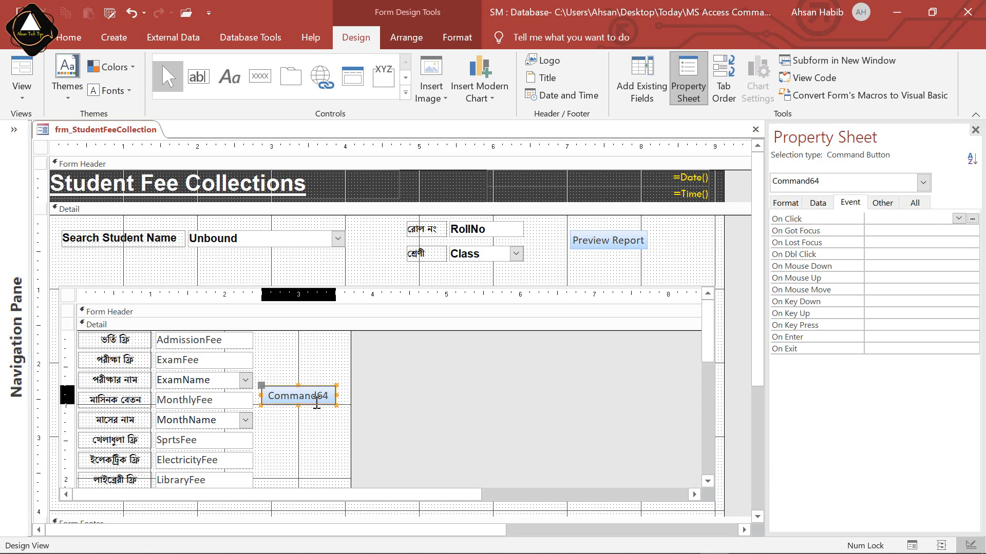
click(502, 394)
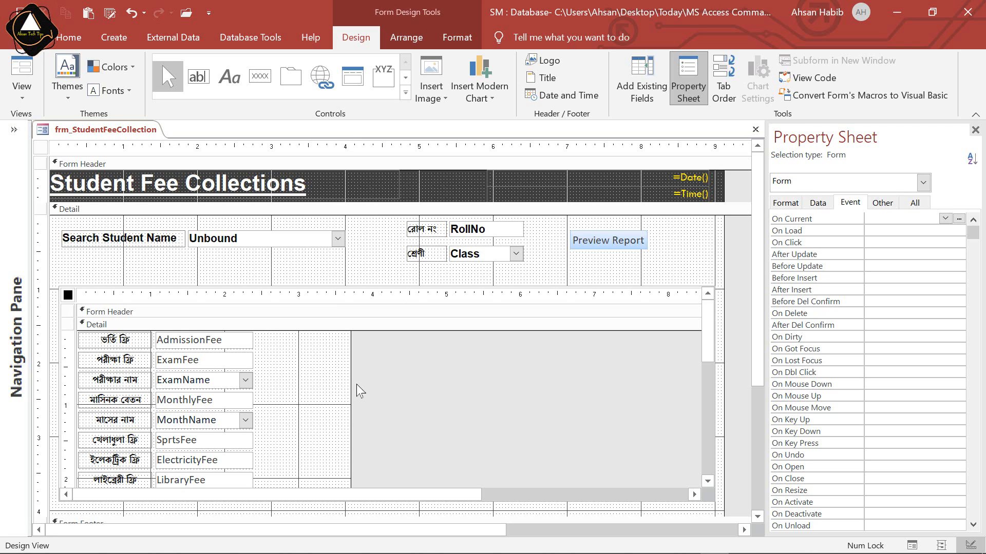
- Close frm_StudentFeeCollection without saving any changes and open frm_FeeCollectionSubform by itself in Design View
click(755, 130)
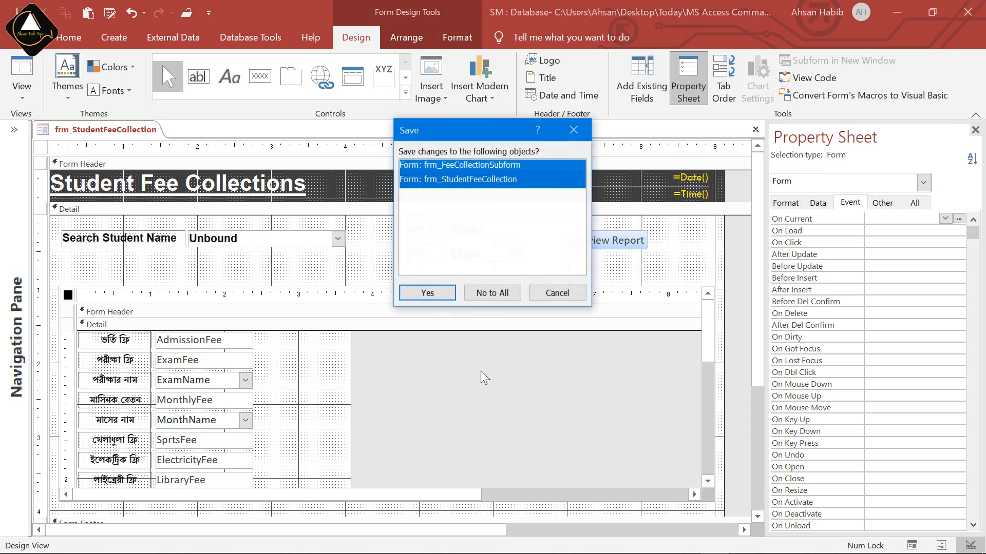
click(478, 294)
click(14, 129)
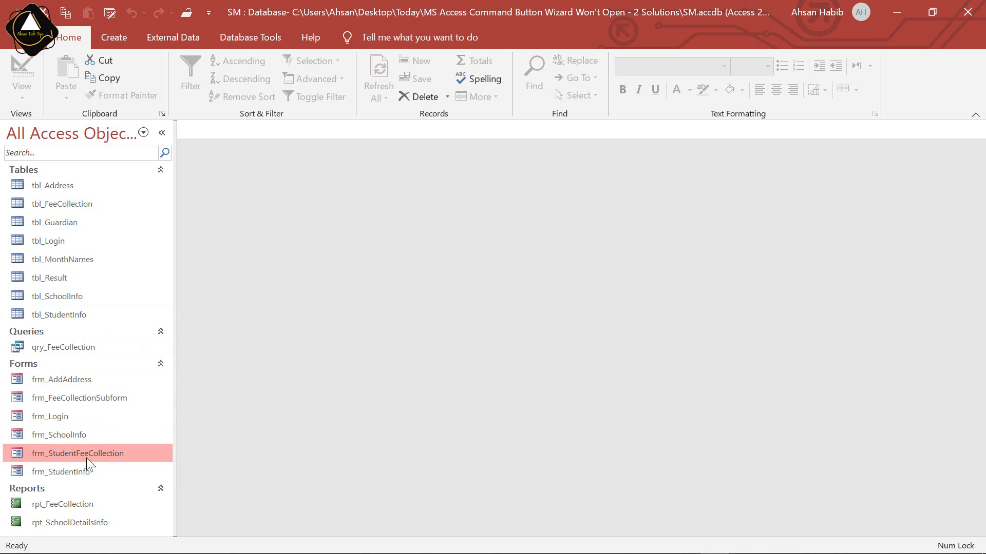
click(97, 398)
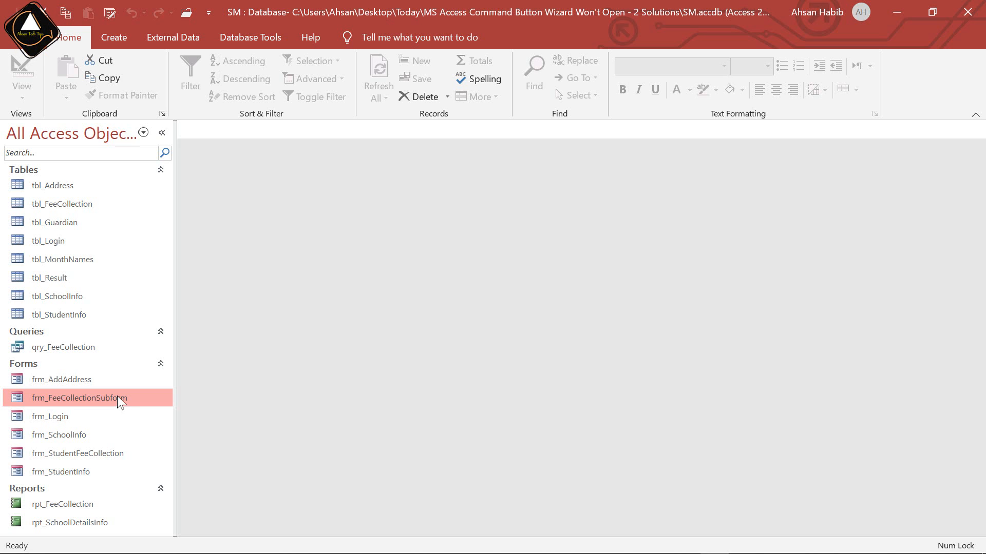
right_click(117, 396)
click(194, 227)
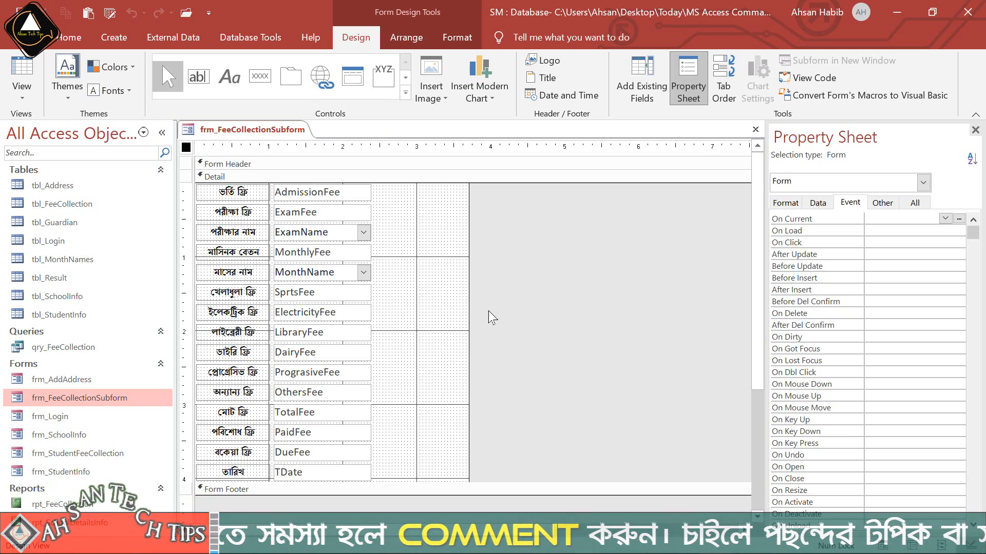
- Place a command button beside the MonthName and SprtsFee fields to start the Command Button Wizard
click(261, 75)
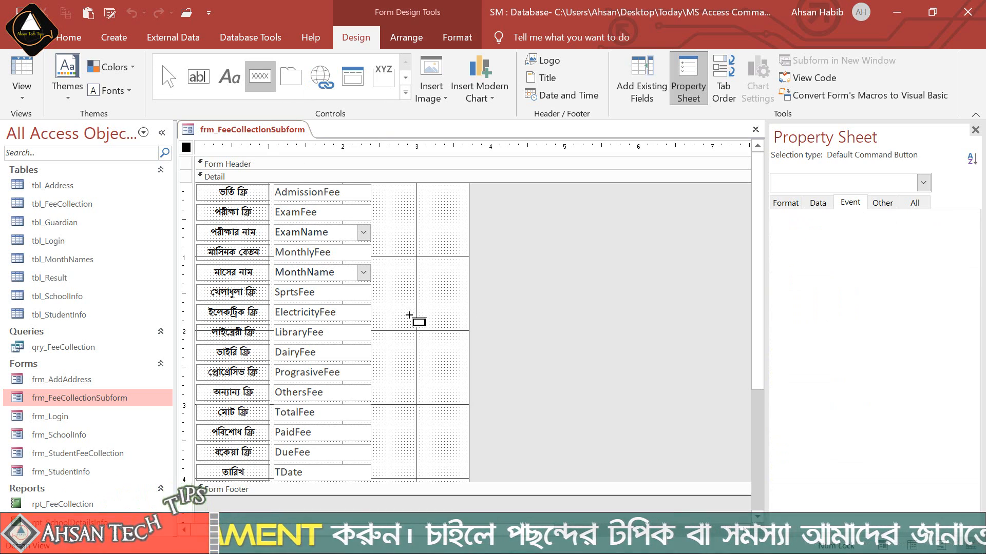
click(391, 286)
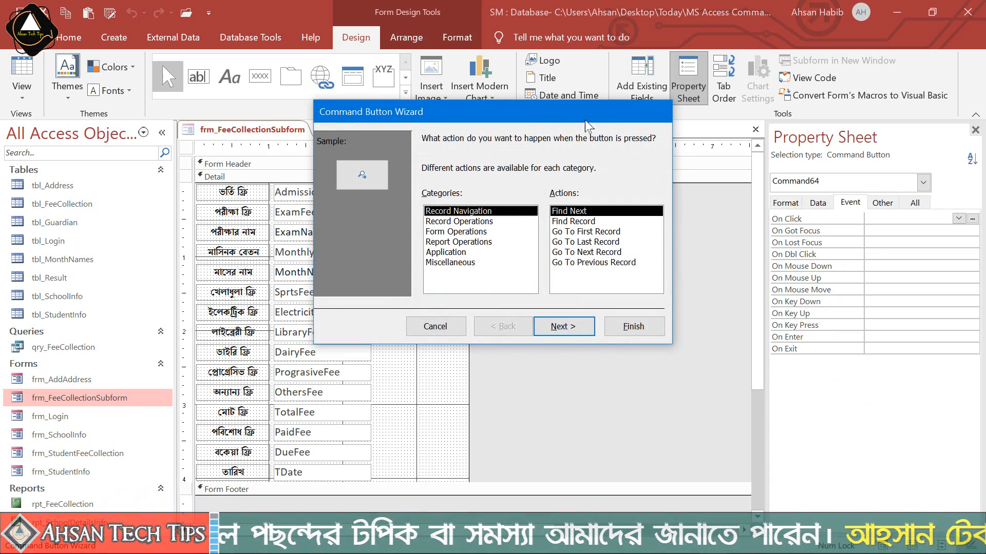